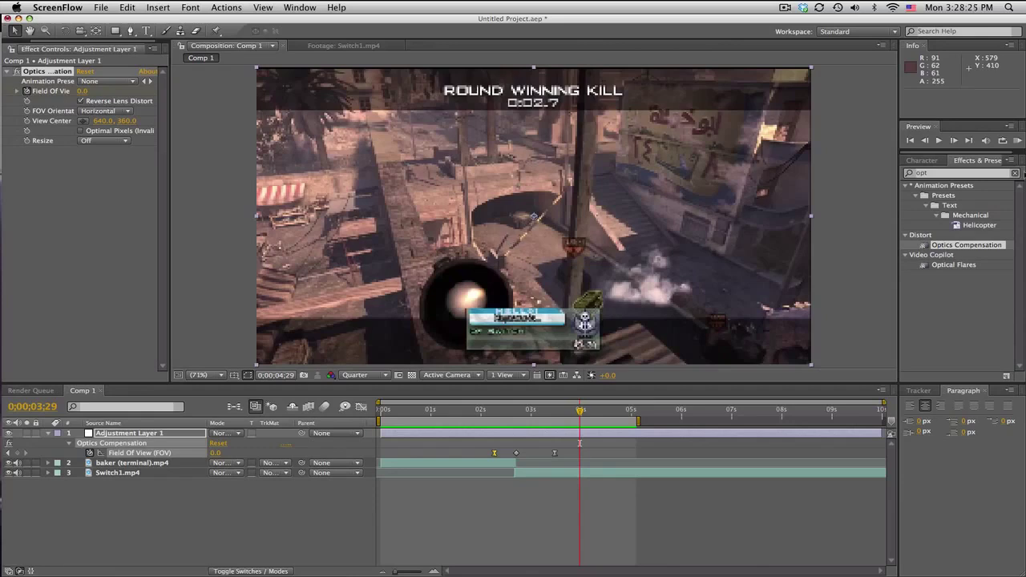
# Preview the composition, then delete Adjustment Layer 1.
pyautogui.click(1019, 140)
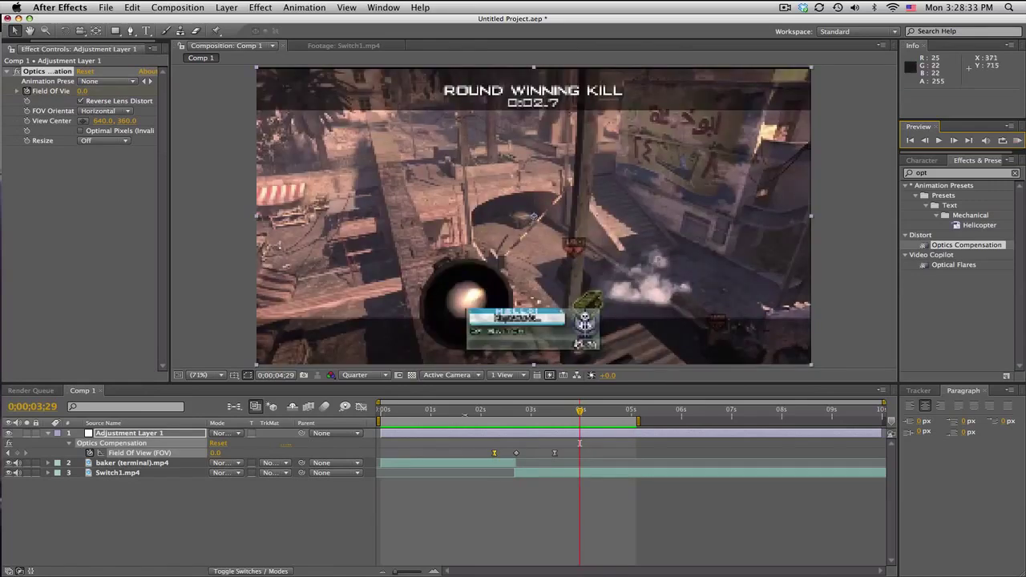
pyautogui.moveTo(465, 410); pyautogui.dragTo(583, 411)
pyautogui.click(521, 512)
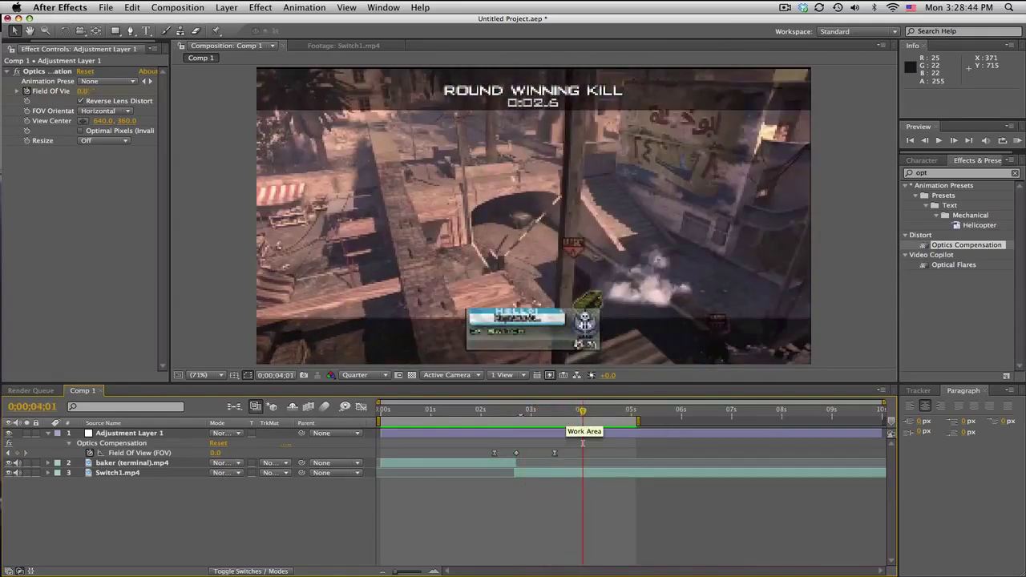
pyautogui.click(185, 433)
pyautogui.press('Delete')
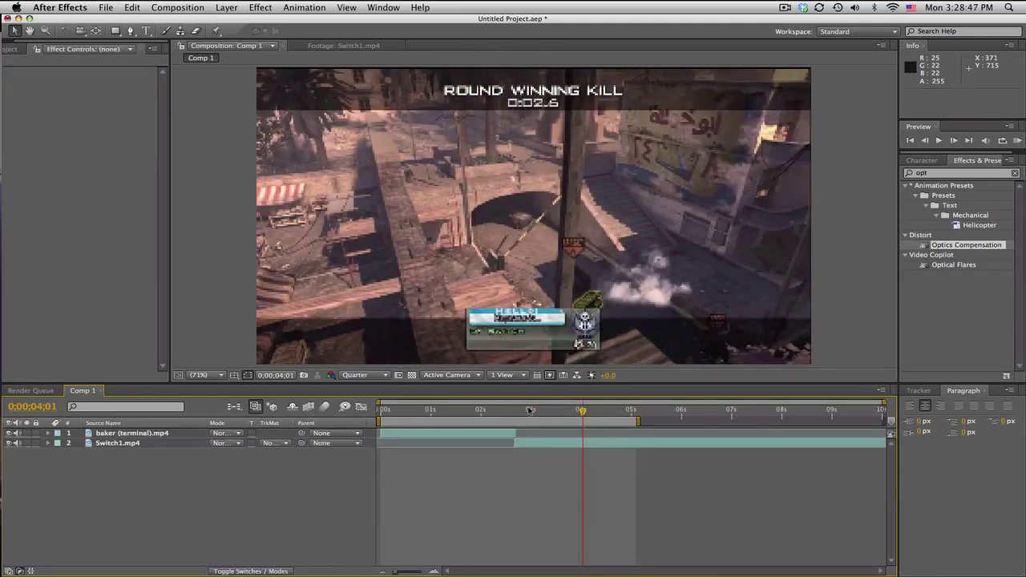
# Add a new Adjustment Layer 2 above Switch1.mp4 and clear the old effects search.
pyautogui.moveTo(530, 409); pyautogui.dragTo(552, 410)
pyautogui.click(491, 444)
pyautogui.click(227, 7)
pyautogui.moveTo(240, 29)
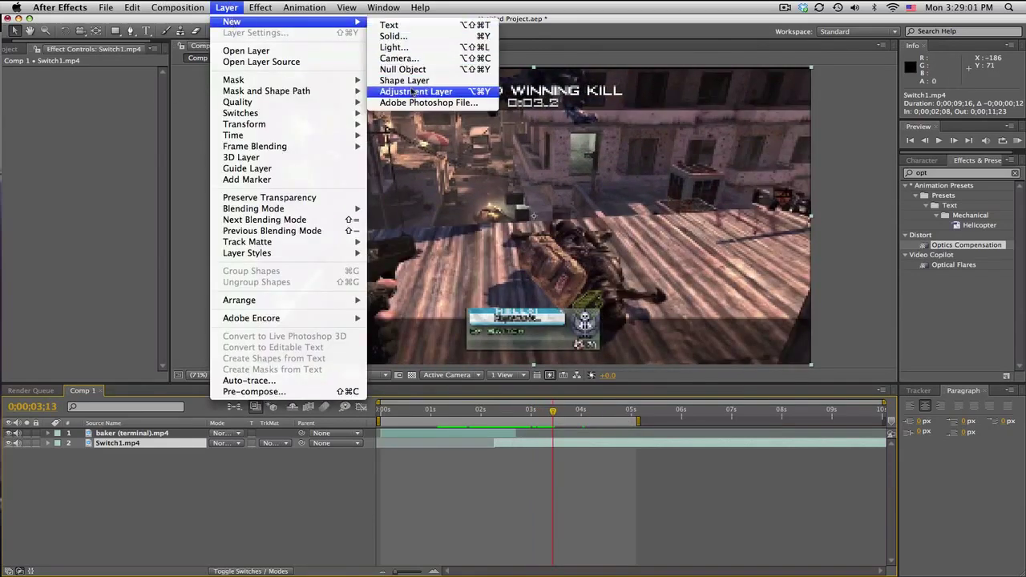
pyautogui.click(420, 151)
pyautogui.click(948, 174)
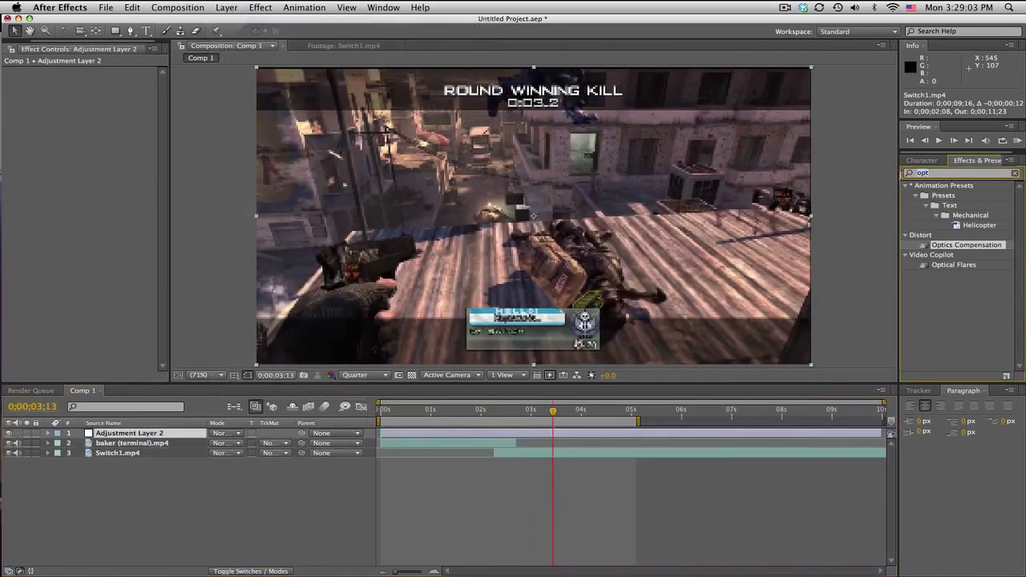
pyautogui.press('BackSpace')
pyautogui.click(125, 435)
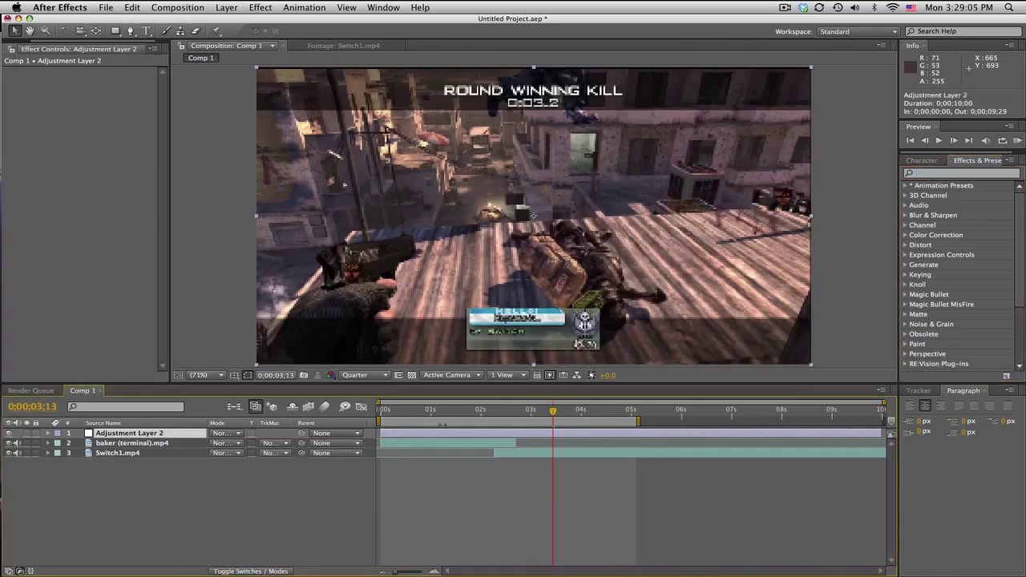
# Trim Adjustment Layer 2 to start at 1;18 and end at 3;11.
pyautogui.moveTo(488, 413); pyautogui.dragTo(461, 413)
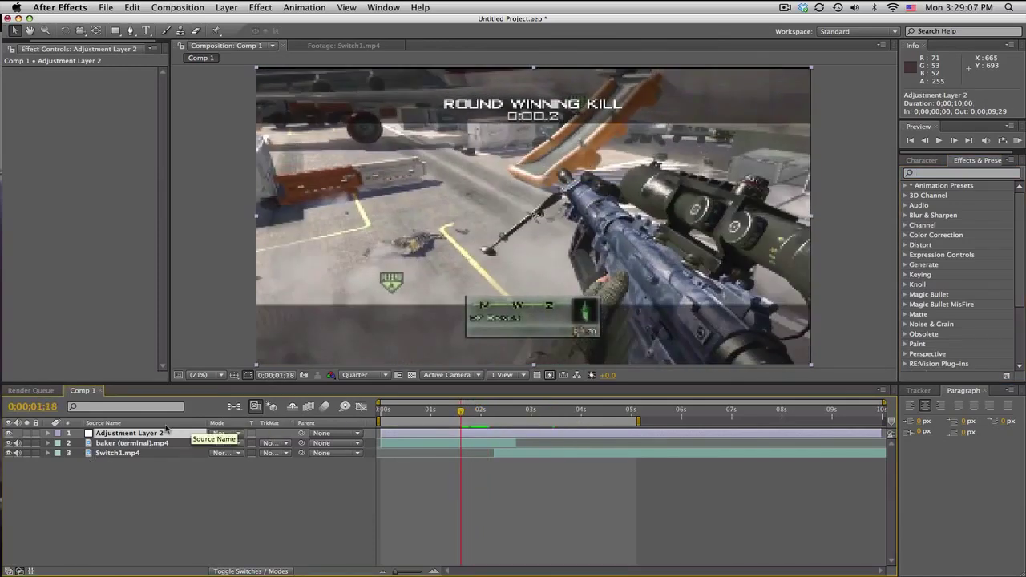
pyautogui.hotkey('alt', '[')
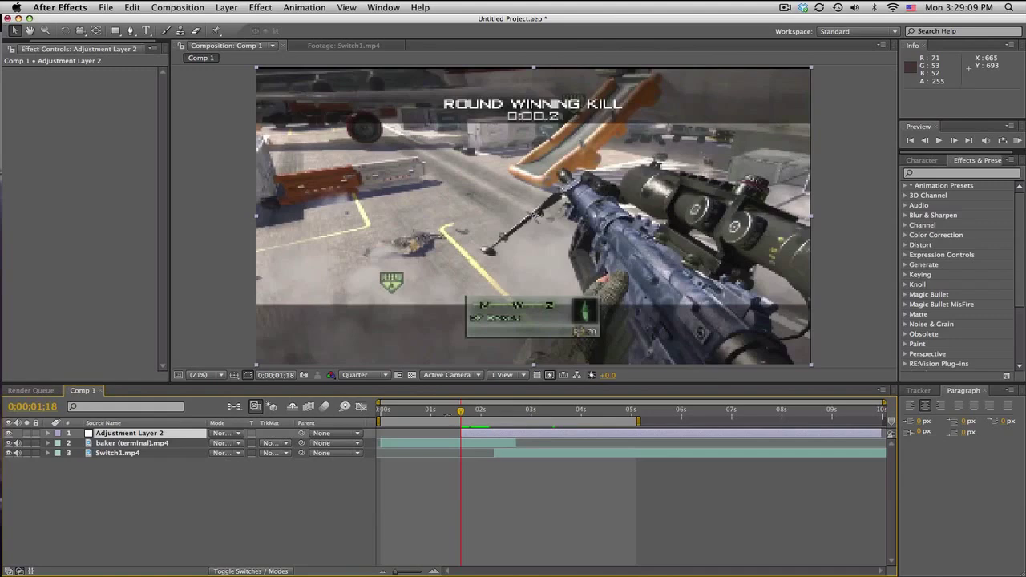
pyautogui.click(546, 408)
pyautogui.hotkey('alt', ']')
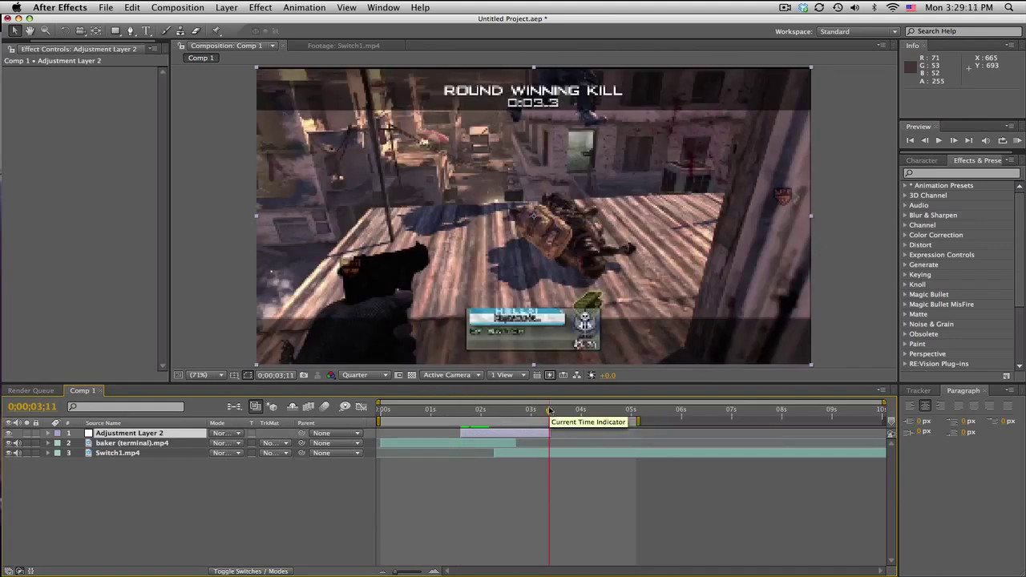
# Scrub through the transition and park the time at the 2;21 cut.
pyautogui.press('i')
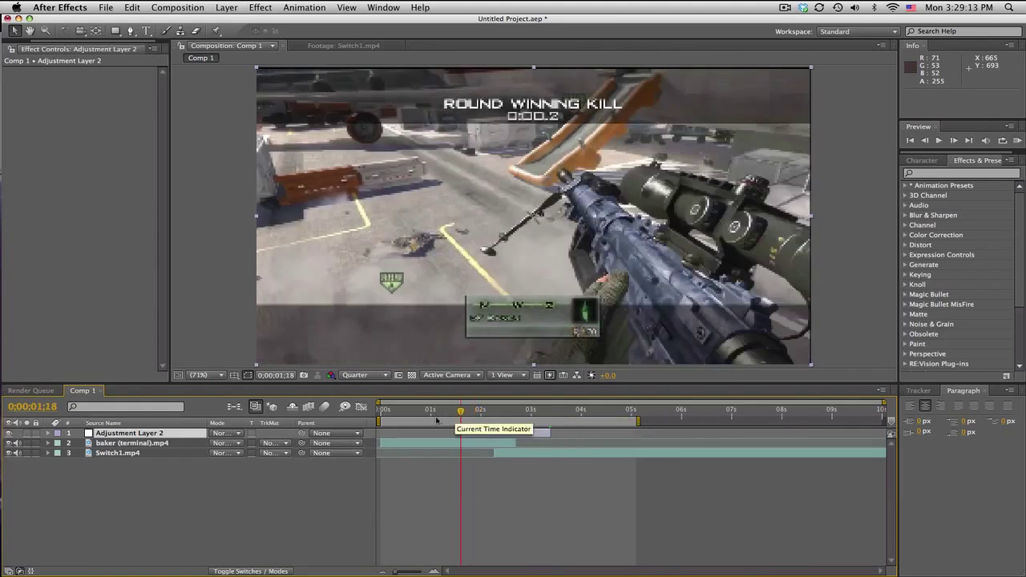
pyautogui.click(415, 409)
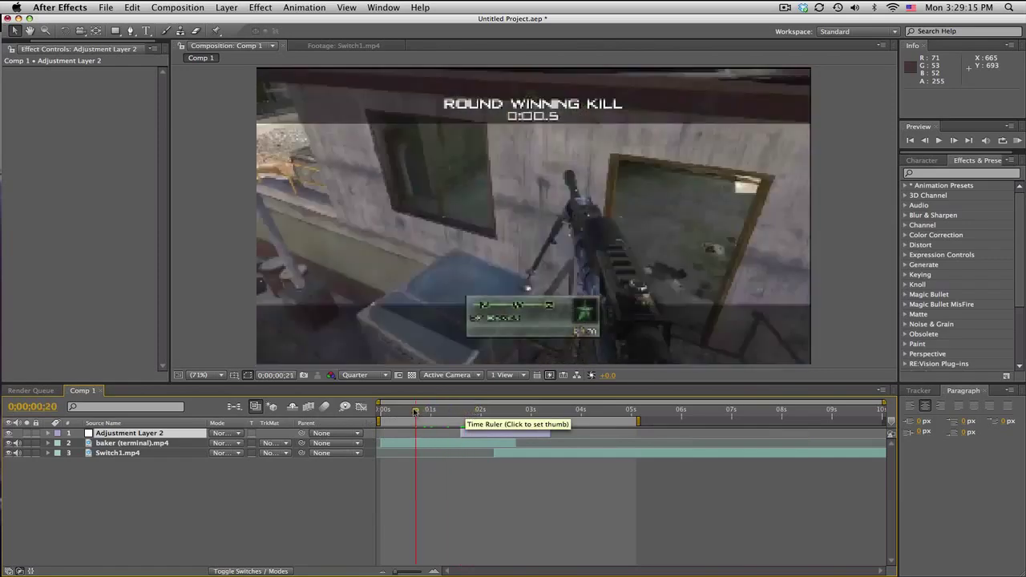
pyautogui.click(480, 410)
pyautogui.moveTo(479, 410); pyautogui.dragTo(514, 408)
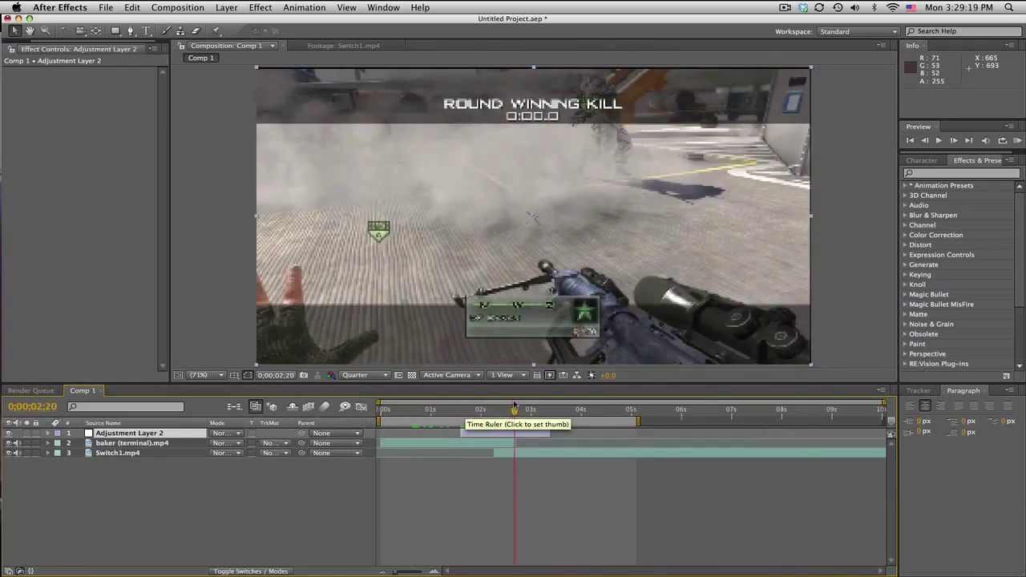
pyautogui.click(516, 407)
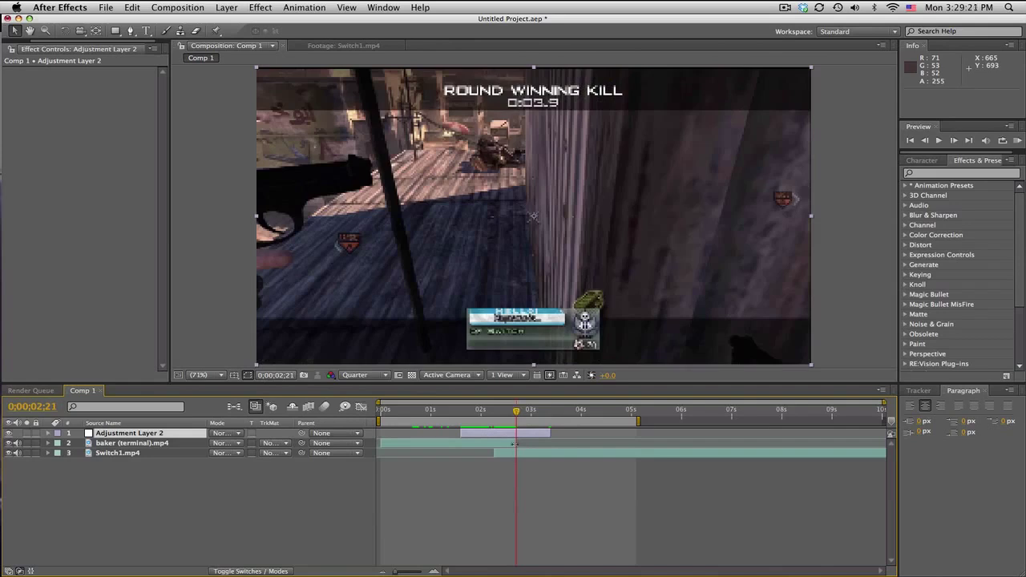
# Apply Optics Compensation (search 'optic') to Adjustment Layer 2 and raise Field Of View to 20.3.
pyautogui.click(968, 173)
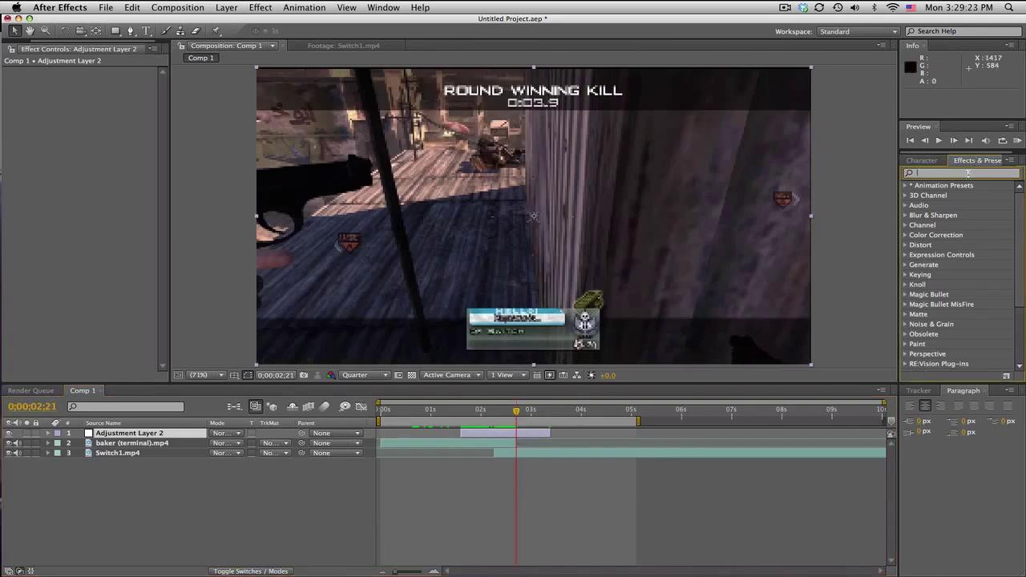
pyautogui.write('opti')
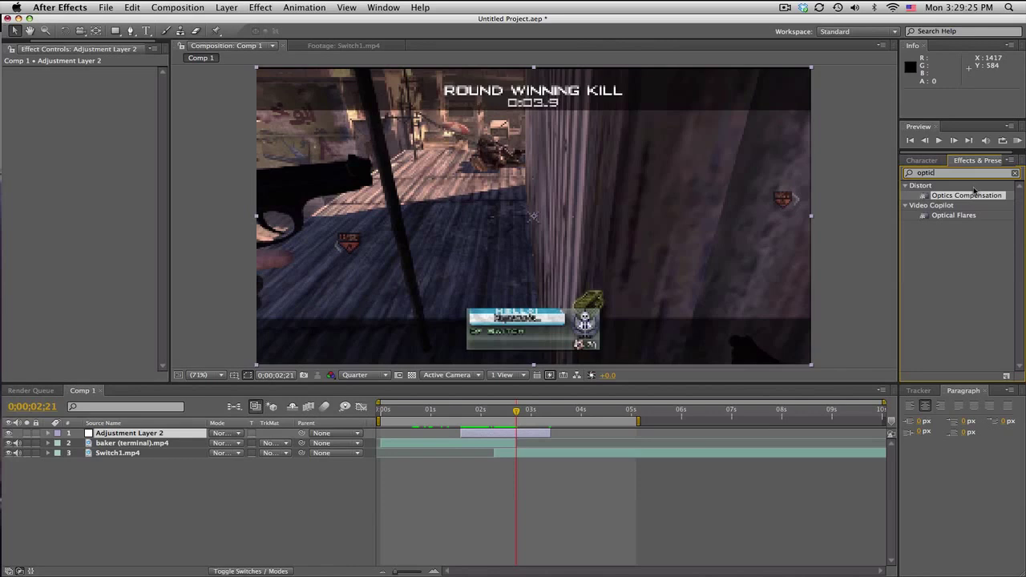
pyautogui.write('c')
pyautogui.moveTo(975, 194); pyautogui.dragTo(495, 432)
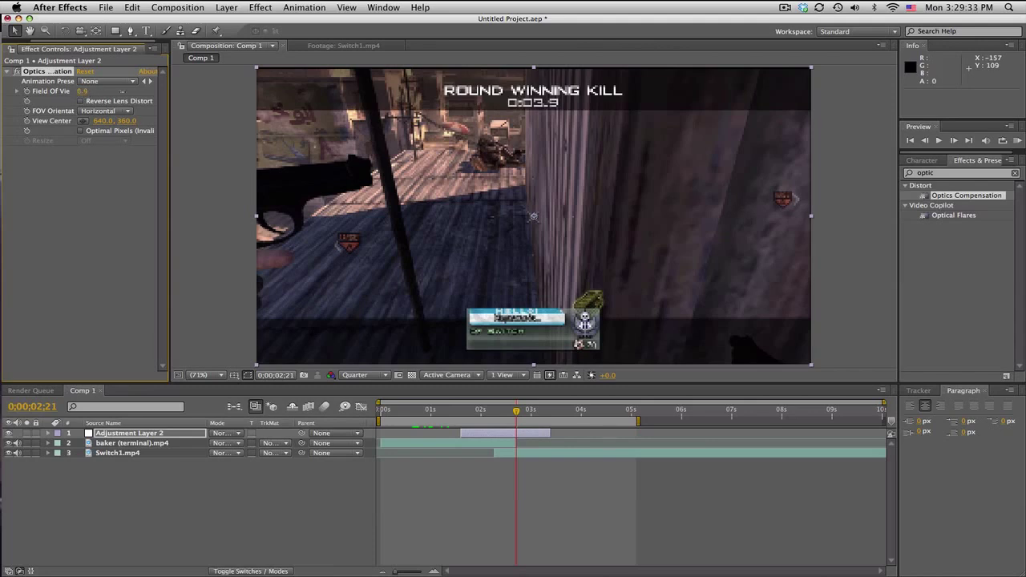
pyautogui.moveTo(81, 91); pyautogui.dragTo(497, 161)
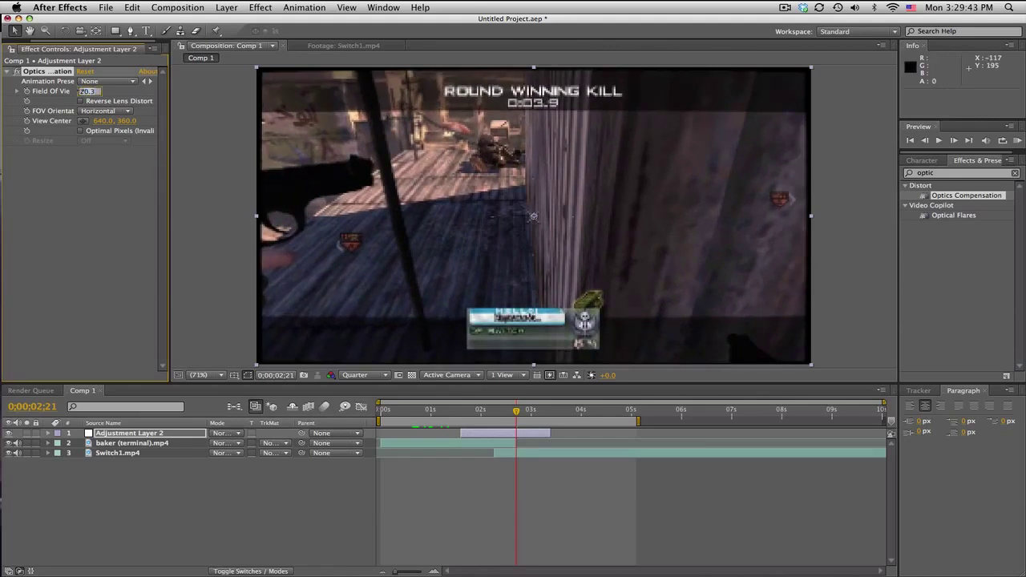
# Set Field Of View to 0, then scrub it up past 114 to test the warp.
pyautogui.write('0')
pyautogui.press('Return')
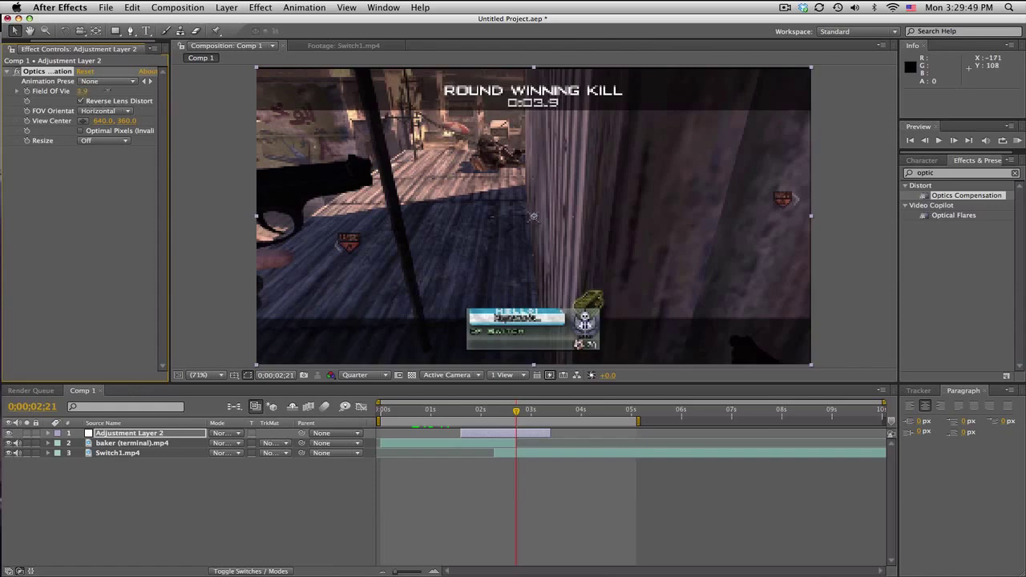
pyautogui.moveTo(106, 91); pyautogui.dragTo(207, 107)
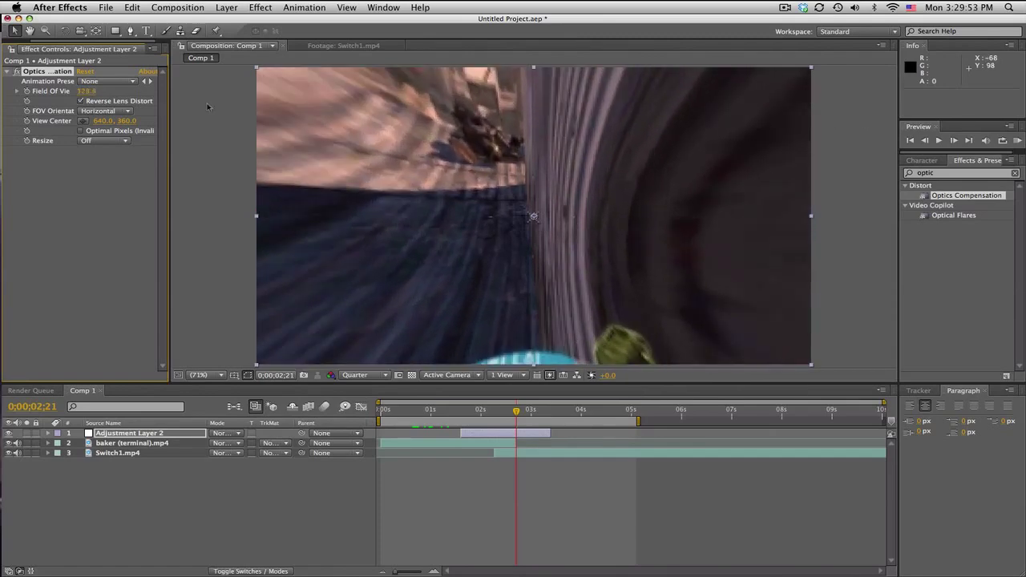
pyautogui.moveTo(84, 93); pyautogui.dragTo(144, 91)
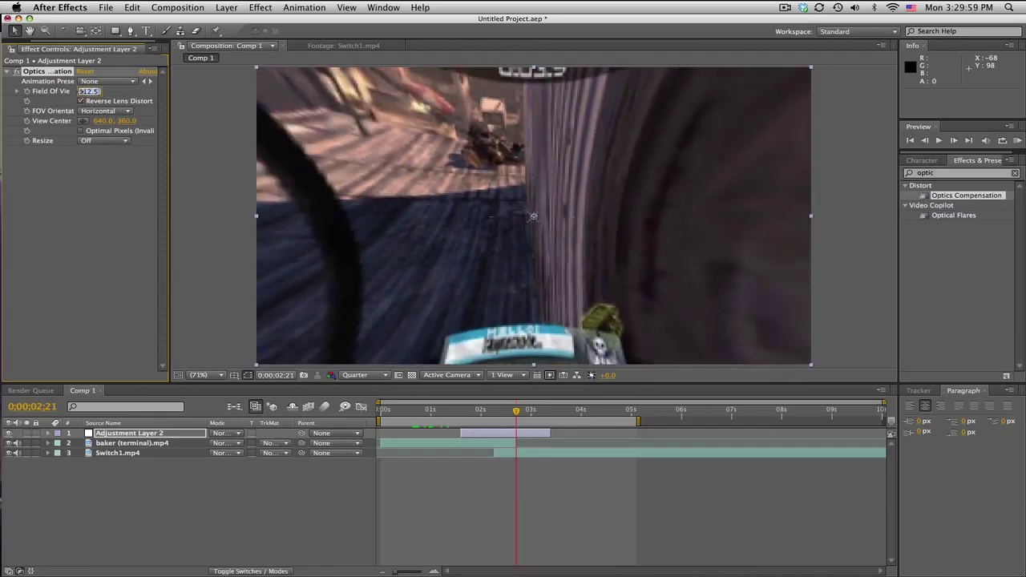
# Reset Field Of View to 0 and reselect the adjustment layer's Optics Compensation settings.
pyautogui.write('0')
pyautogui.press('Return')
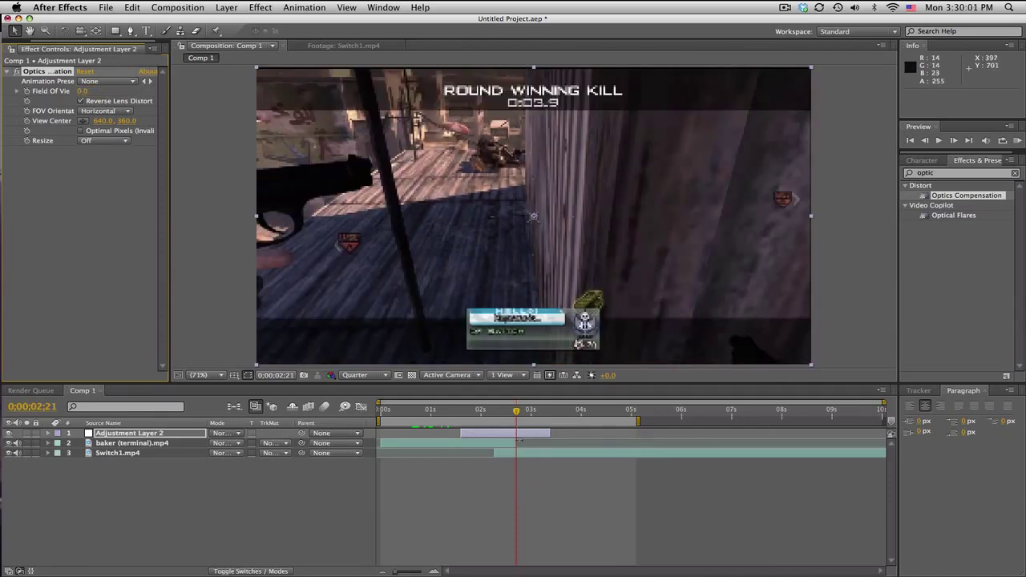
pyautogui.click(205, 433)
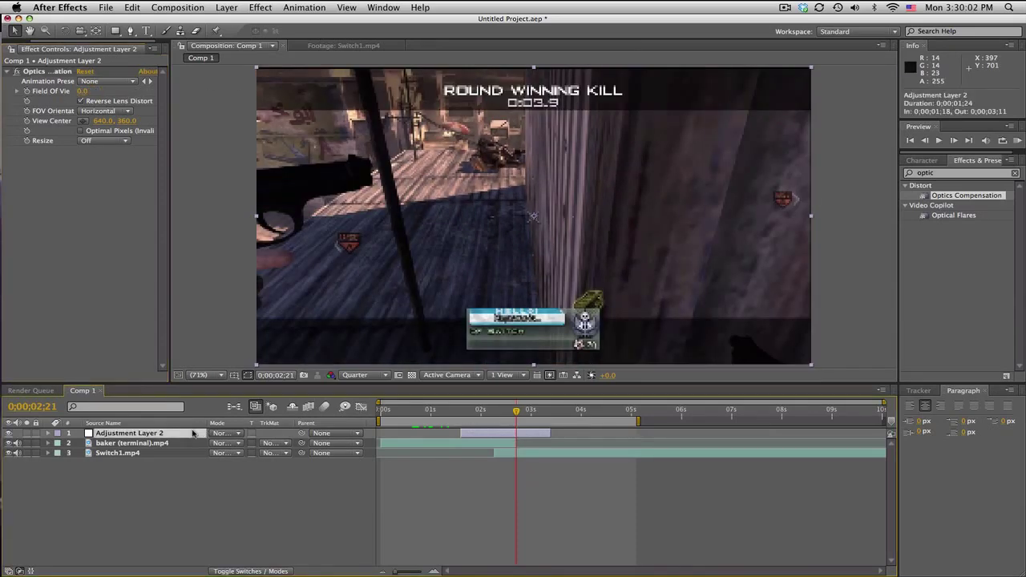
pyautogui.click(26, 91)
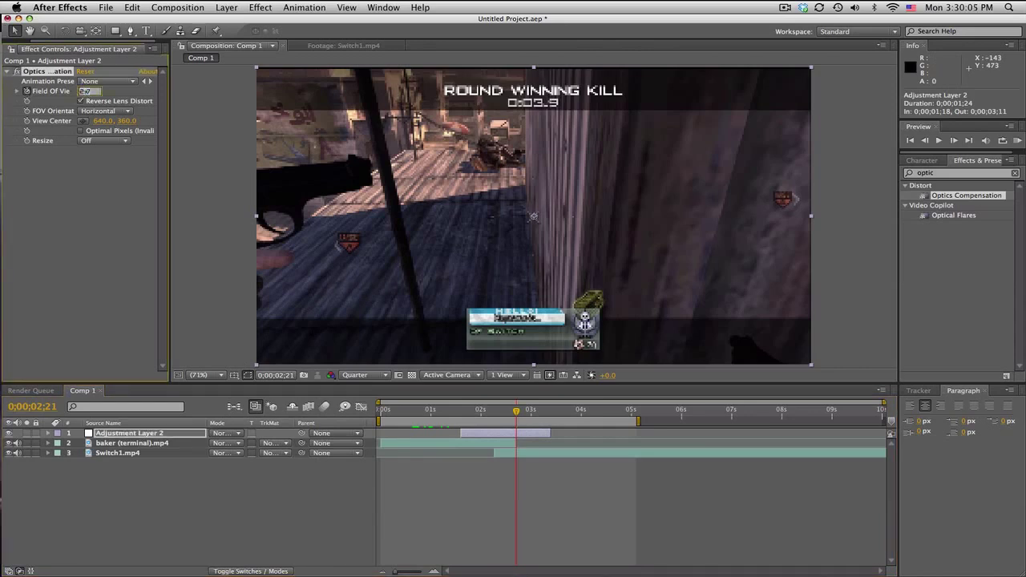
# Apply Field Of View 180 at 2;21 and reveal its keyframe with U.
pyautogui.press('Return')
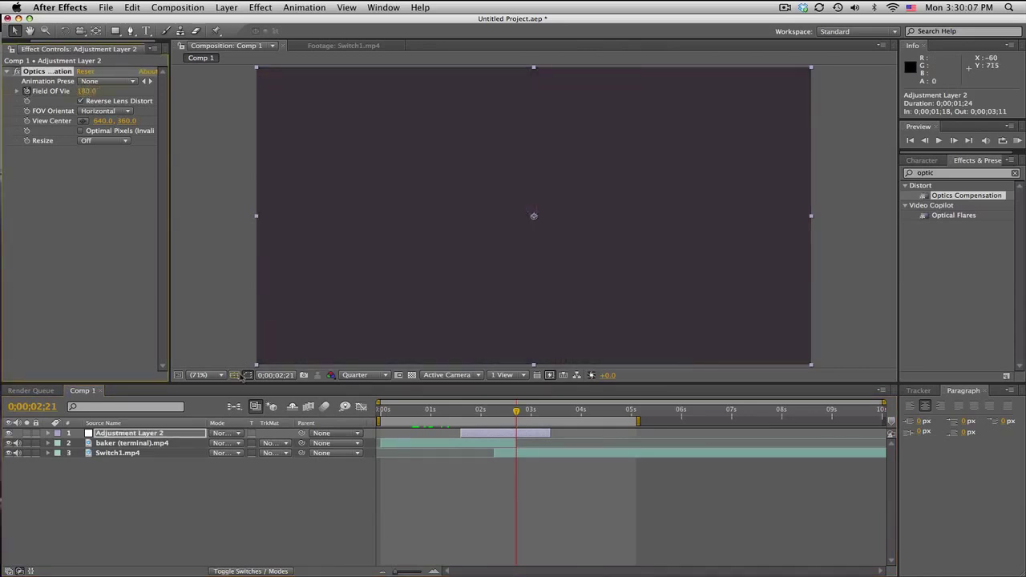
pyautogui.click(183, 435)
pyautogui.press('u')
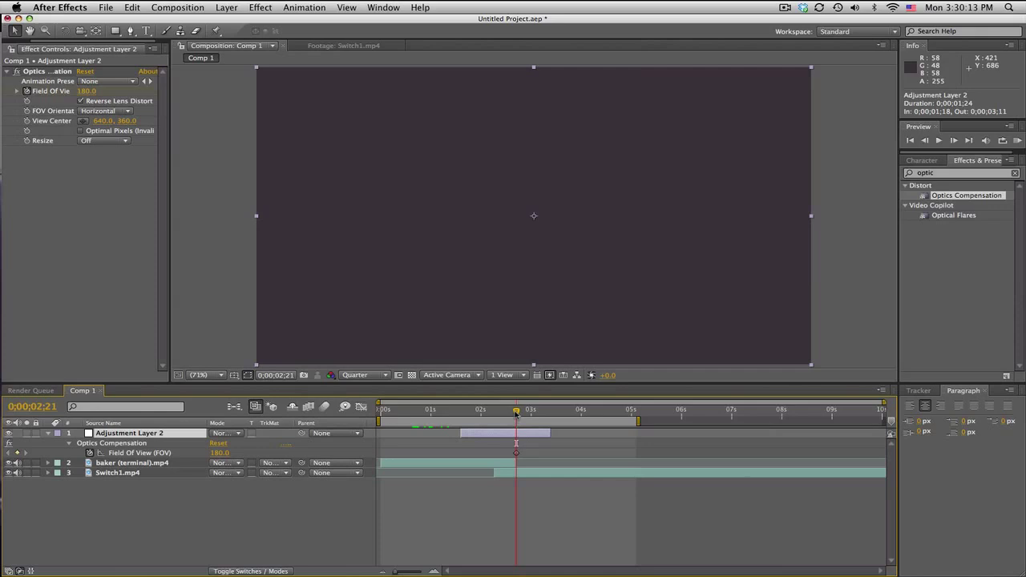
# Add Field Of View keyframes of 0 at 1;29 and at 3;09.
pyautogui.moveTo(516, 412); pyautogui.dragTo(480, 413)
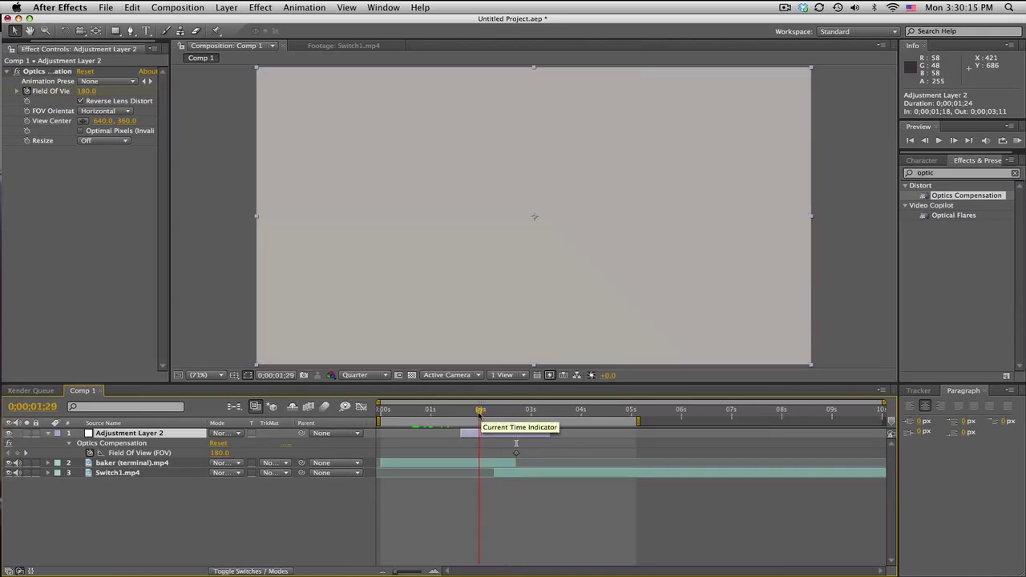
pyautogui.click(82, 92)
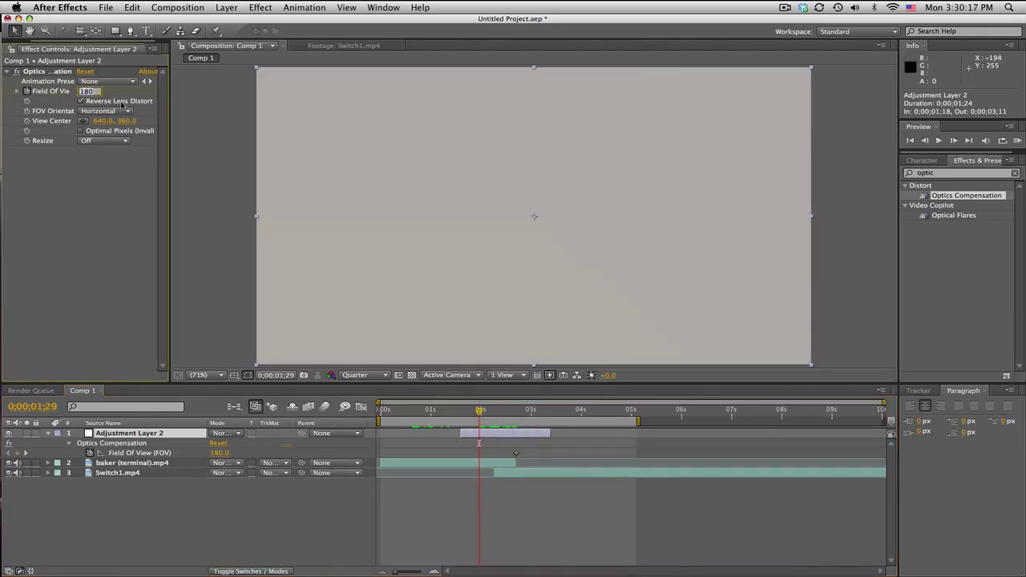
pyautogui.write('0')
pyautogui.press('Return')
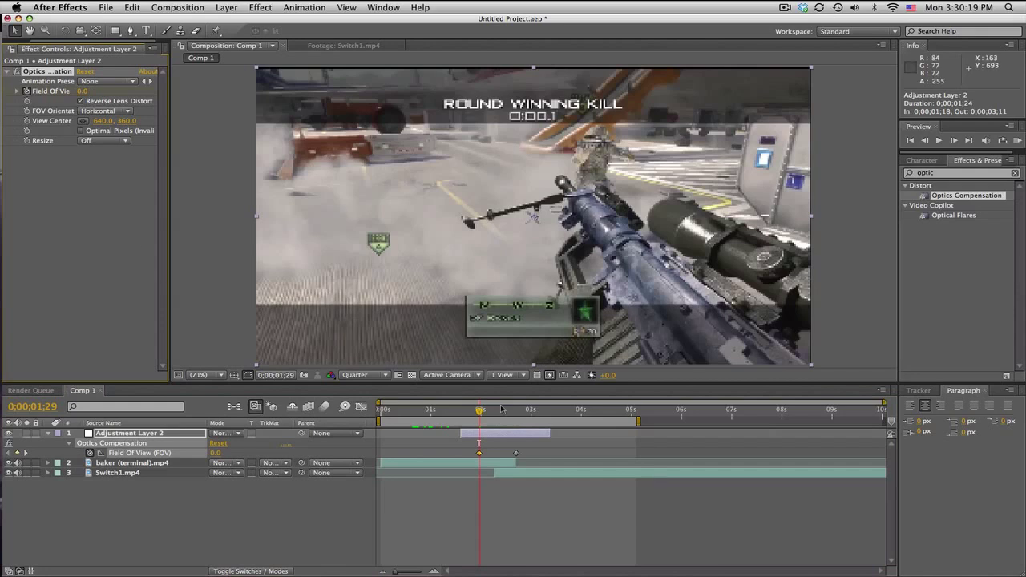
pyautogui.click(546, 409)
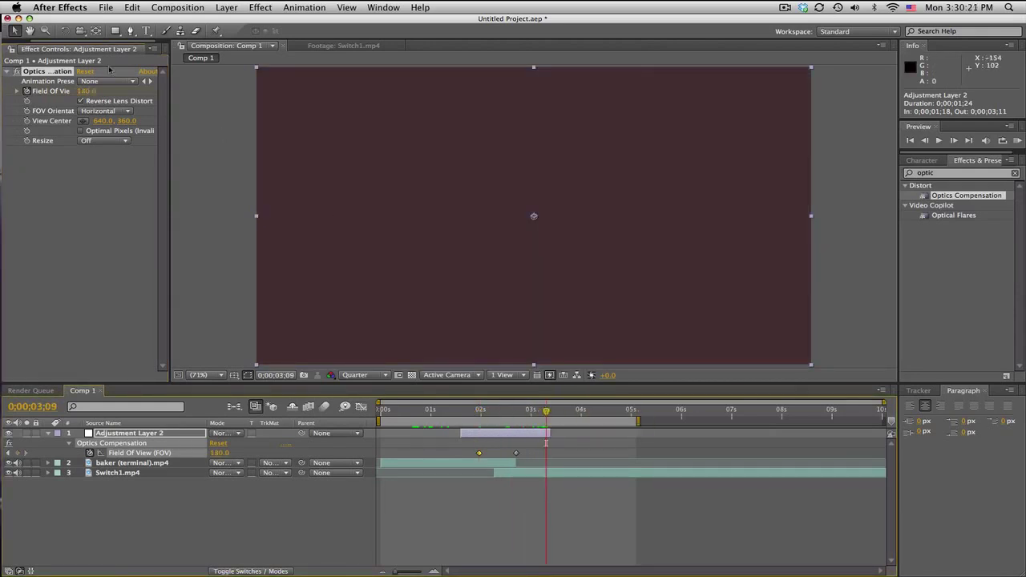
pyautogui.click(86, 91)
pyautogui.write('0')
pyautogui.press('Return')
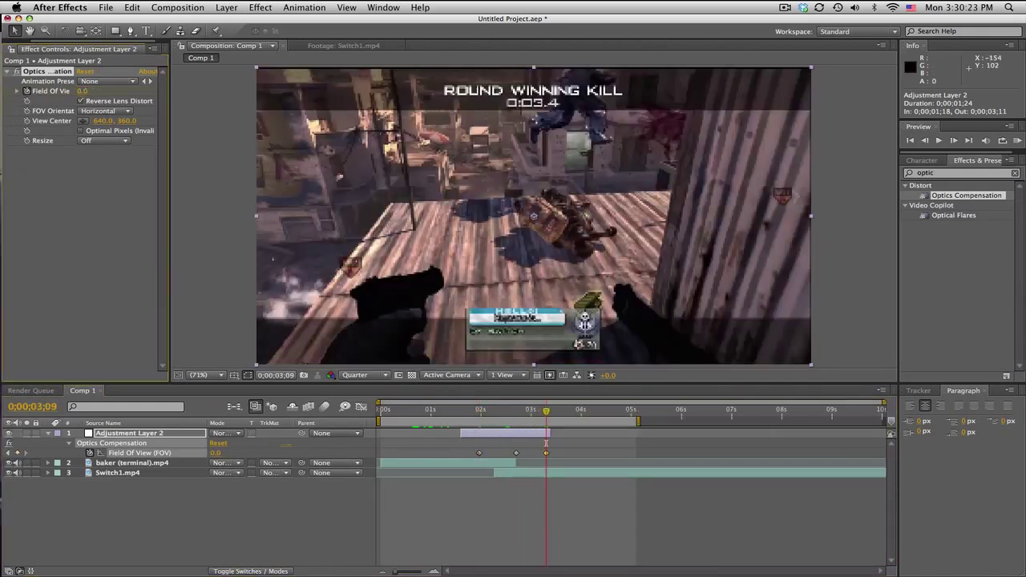
# Extend the adjustment layer slightly, Easy Ease the last and first FOV keyframes, and preview.
pyautogui.moveTo(547, 435); pyautogui.dragTo(552, 455)
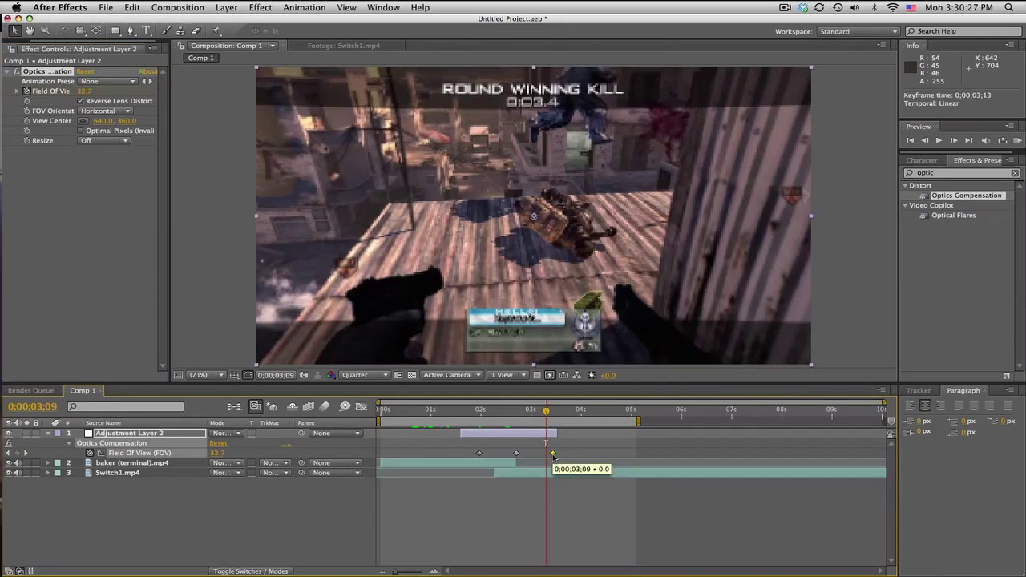
pyautogui.rightClick(552, 454)
pyautogui.moveTo(634, 566)
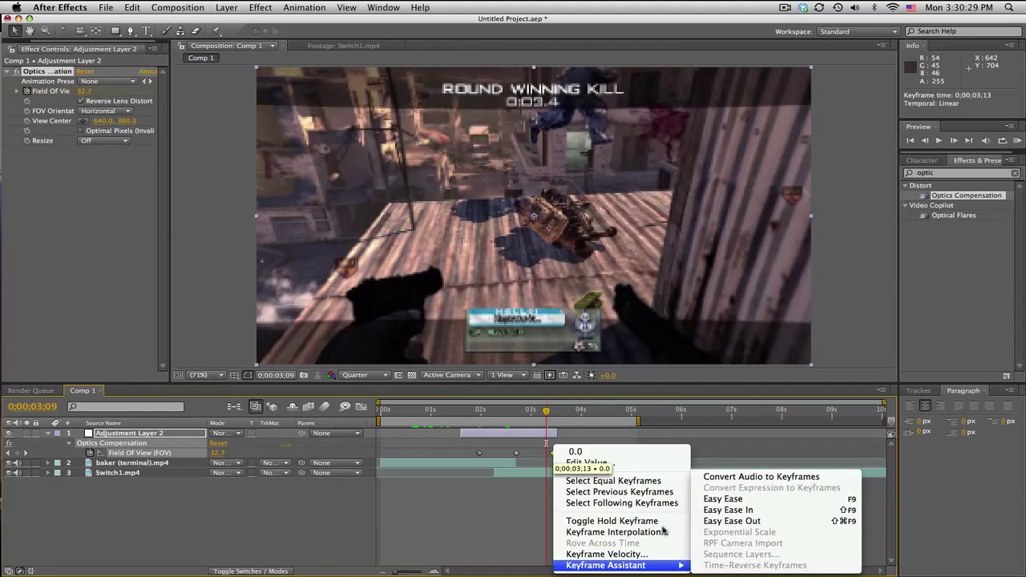
pyautogui.click(721, 499)
pyautogui.rightClick(481, 455)
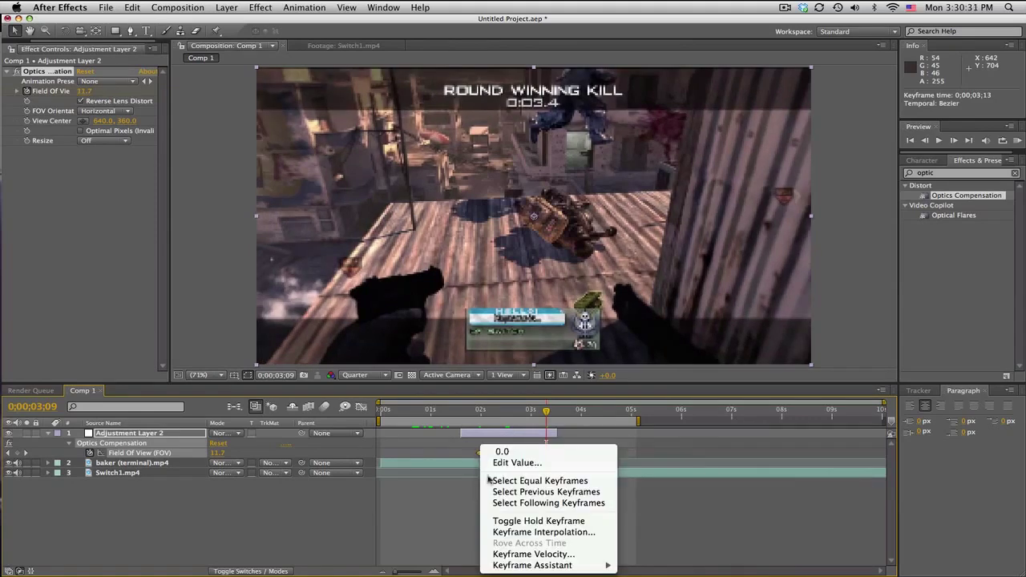
pyautogui.moveTo(538, 567)
pyautogui.click(649, 499)
pyautogui.moveTo(479, 409); pyautogui.dragTo(575, 411)
pyautogui.click(1017, 140)
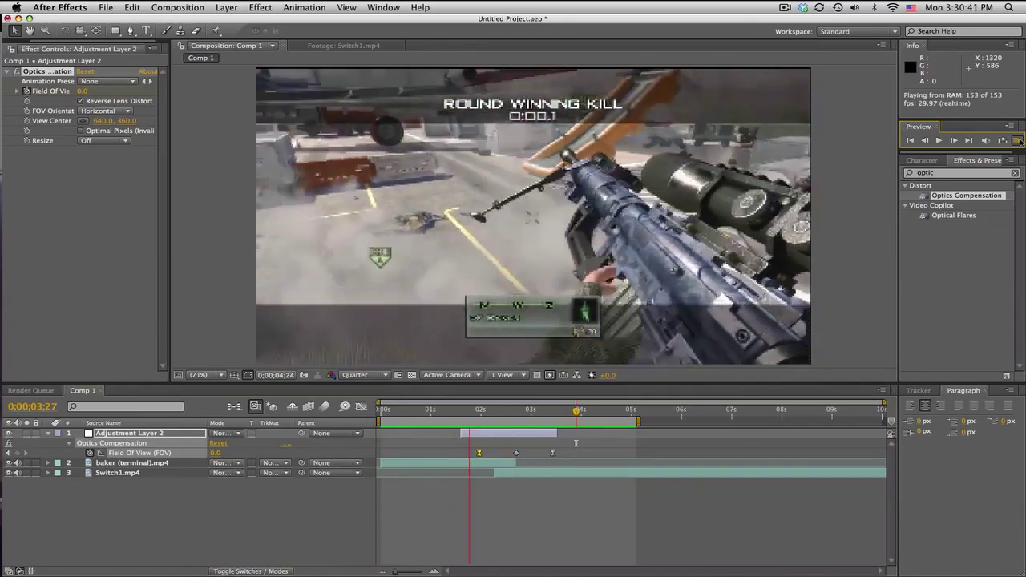
pyautogui.click(1017, 140)
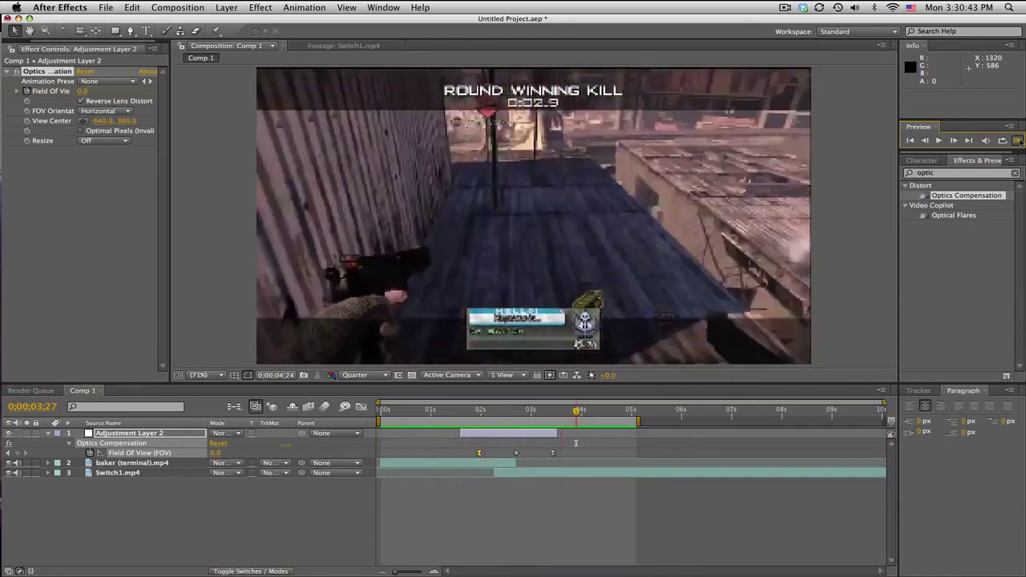
pyautogui.moveTo(479, 410)
pyautogui.mouseDown()
pyautogui.moveTo(556, 410)
pyautogui.moveTo(481, 411)
pyautogui.mouseUp()
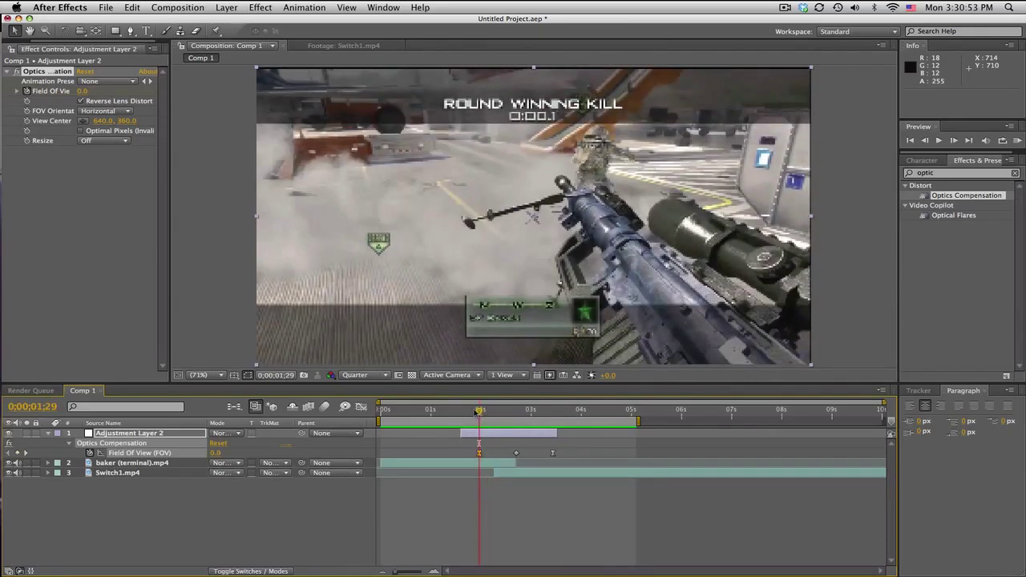
pyautogui.moveTo(471, 410); pyautogui.dragTo(570, 411)
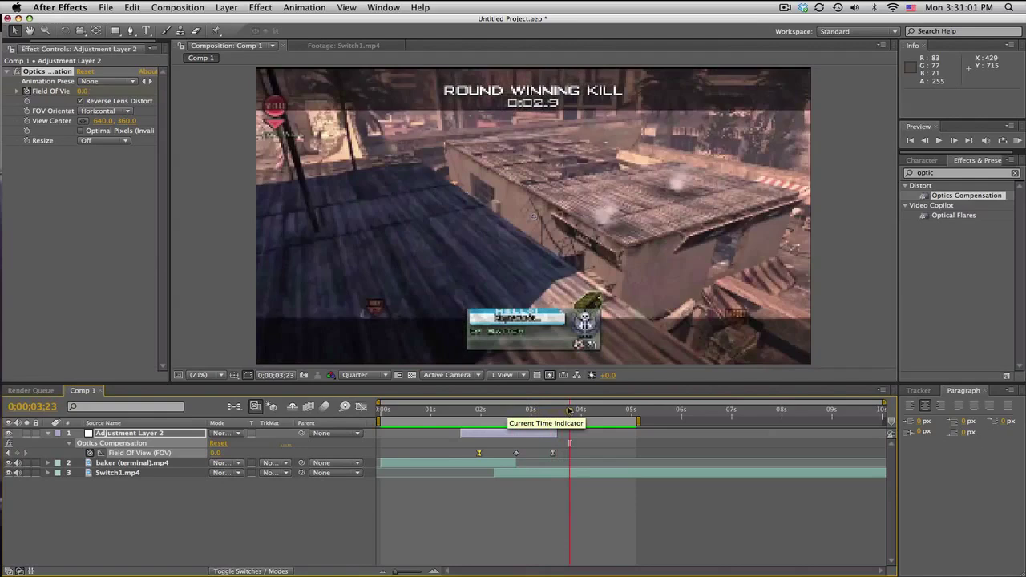